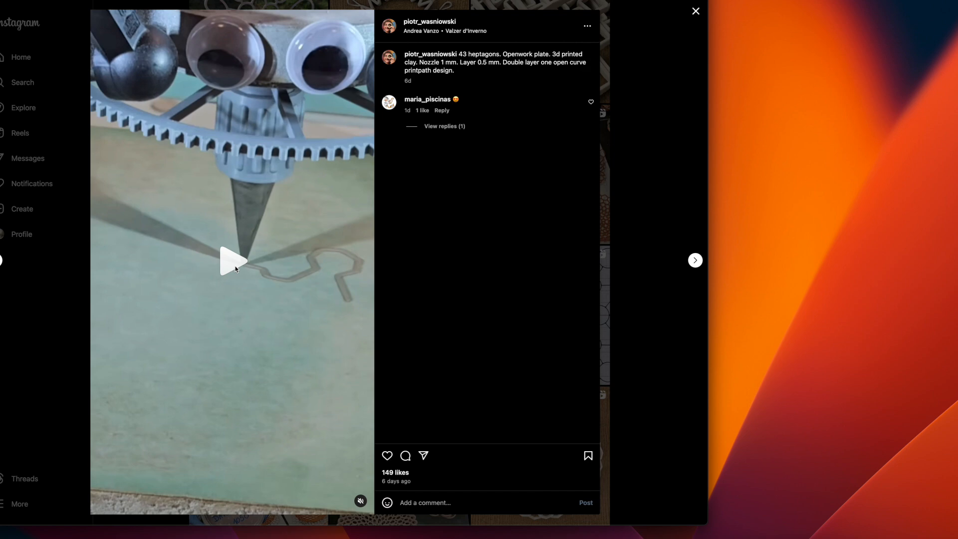
click(235, 266)
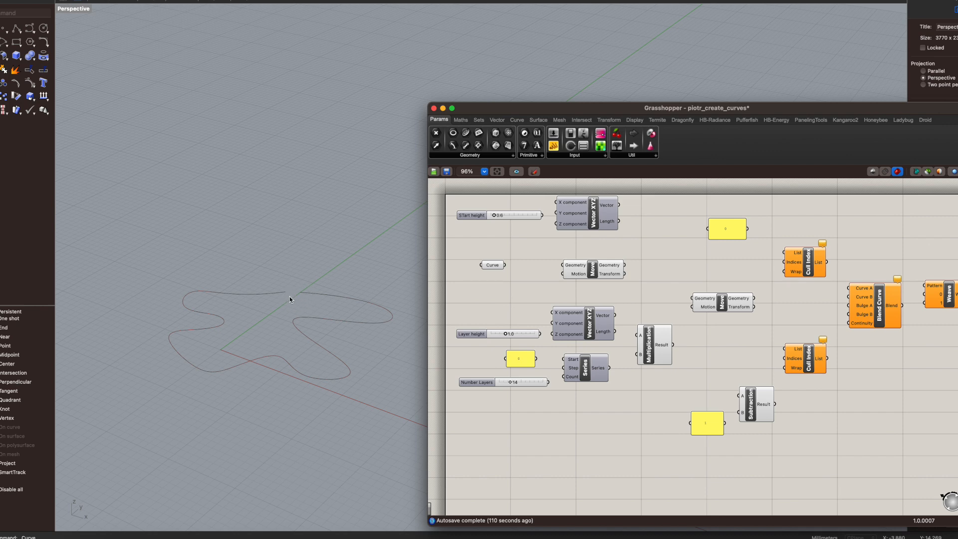
Step: Reference the open wavy curve from the Rhino viewport in the Curve parameter and shift that parameter closer to the first Move component
click(492, 265)
right_click(494, 265)
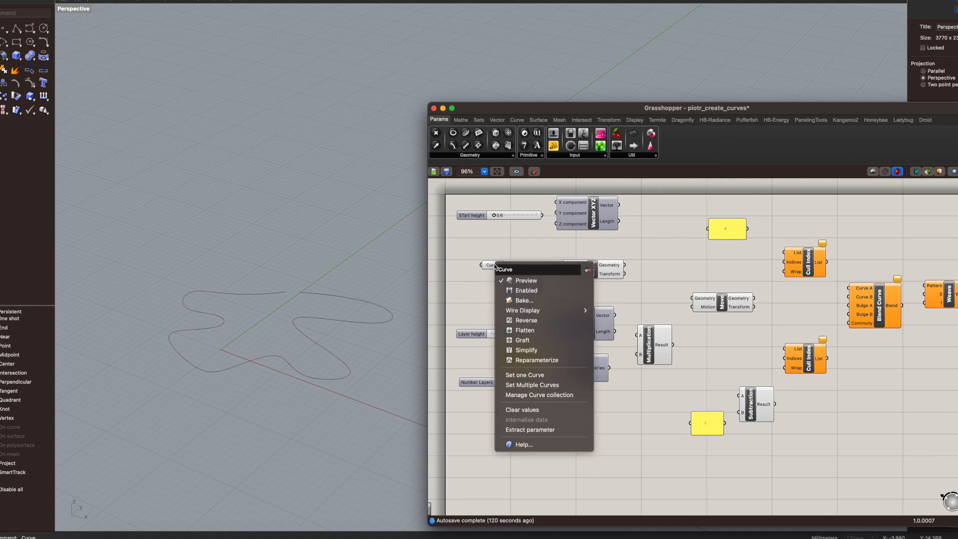
click(536, 374)
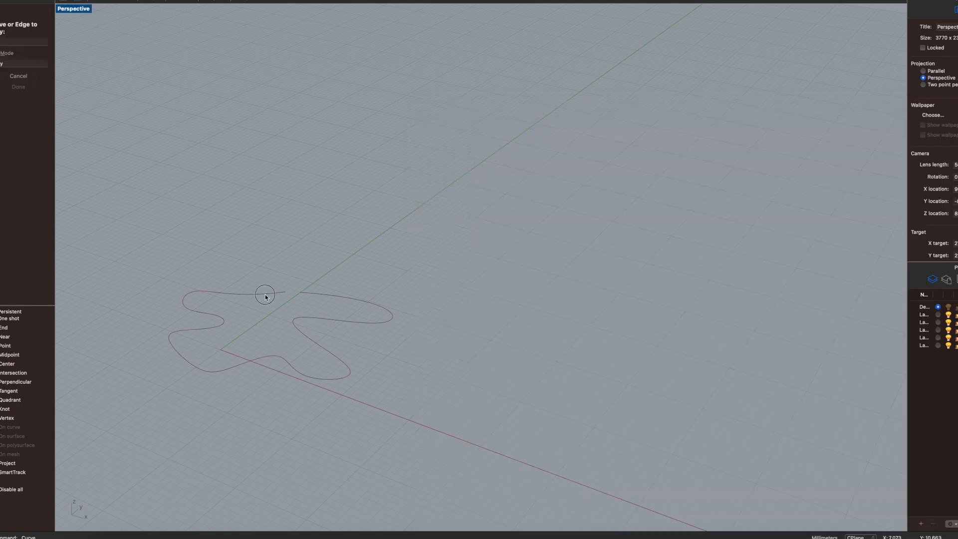
click(265, 294)
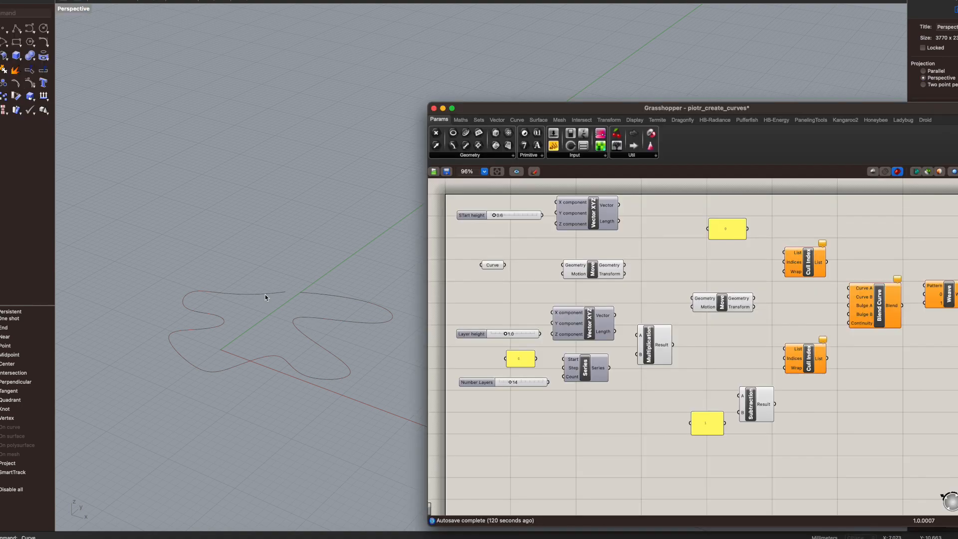
mouse_move(496, 268)
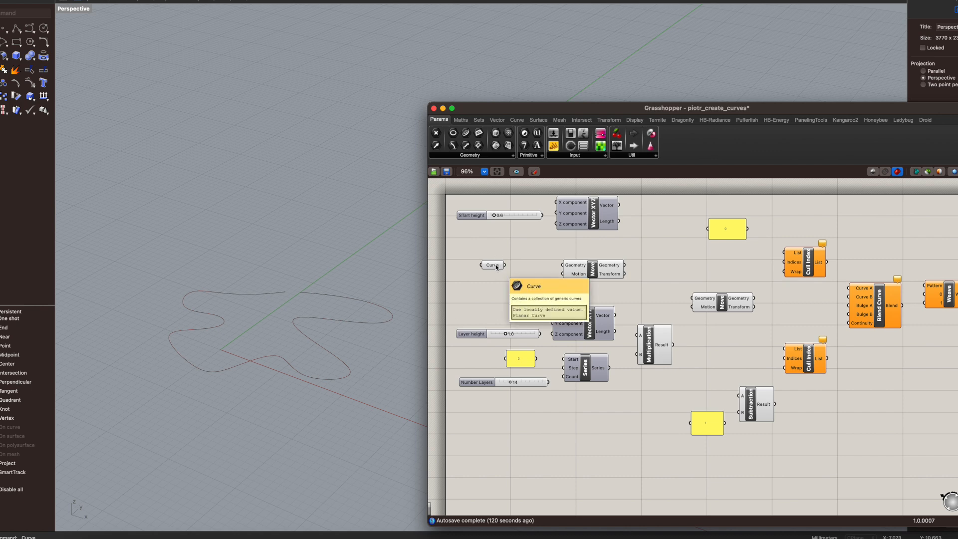
drag(496, 268, 506, 270)
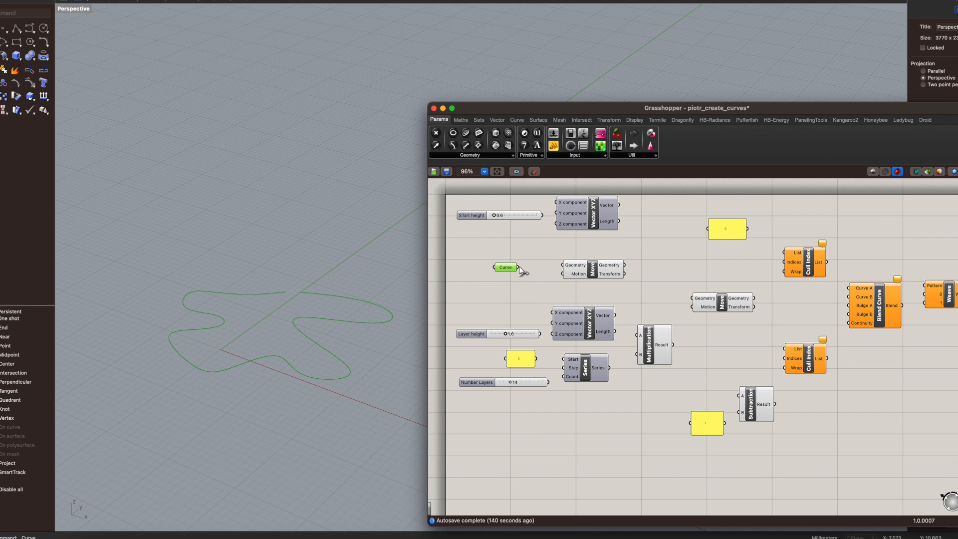
Step: Wire Curve into the first Move's Geometry, and drive its Motion with the upper Vector XYZ using Start height as the Z component
drag(518, 267, 563, 265)
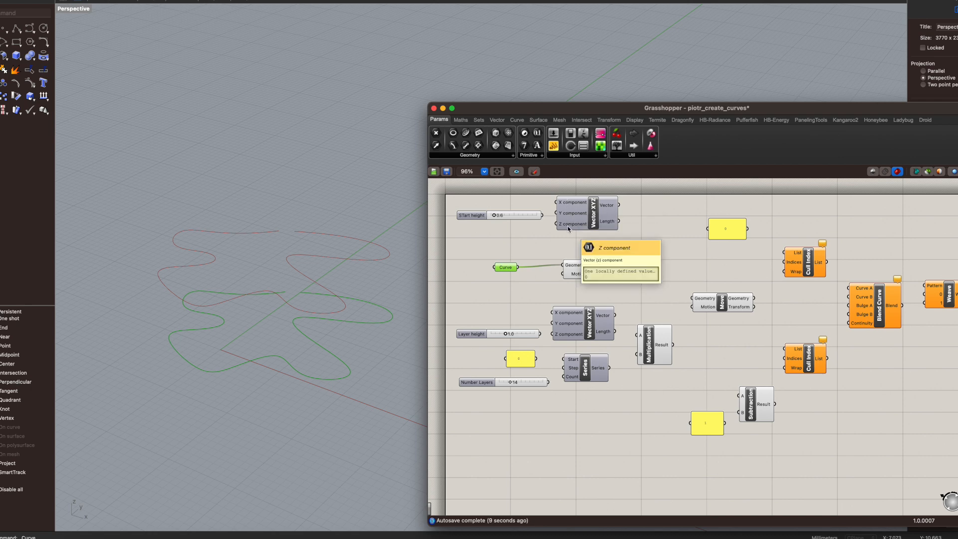
click(548, 222)
drag(548, 222, 556, 224)
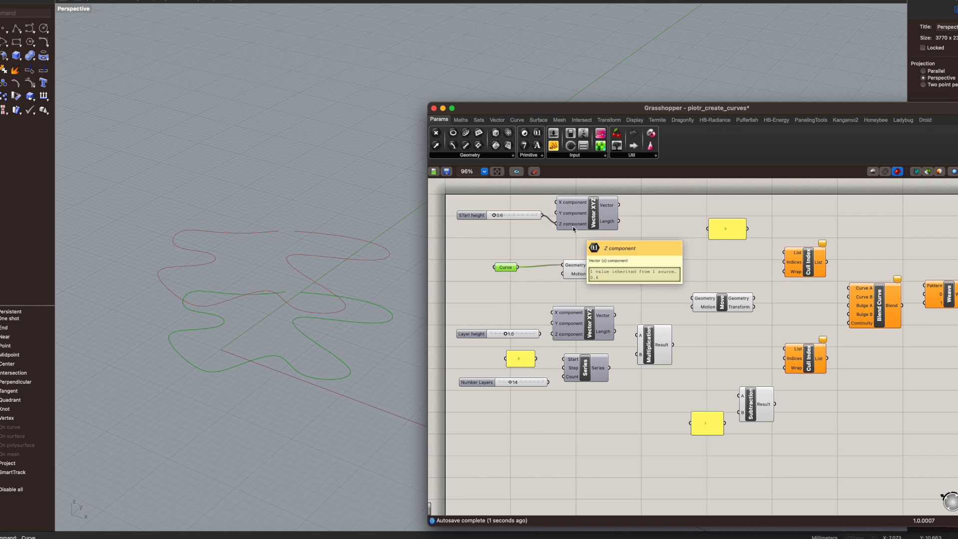
drag(620, 205, 577, 275)
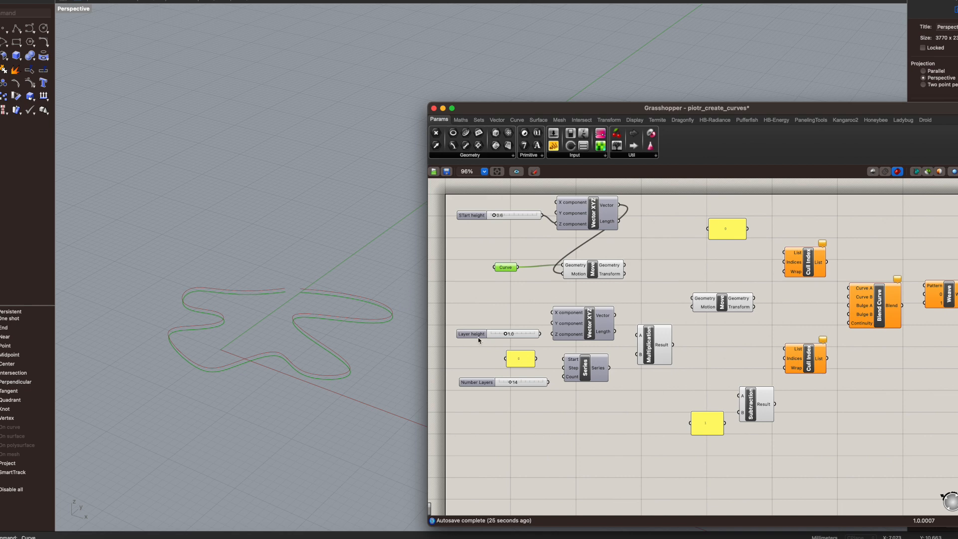
Step: Feed Layer height into the lower Vector XYZ's Z component, and wire the adjacent panel and Number Layers into the Series Start and Count
mouse_move(479, 340)
mouse_move(593, 326)
mouse_move(567, 314)
drag(540, 336, 551, 337)
drag(583, 375, 564, 358)
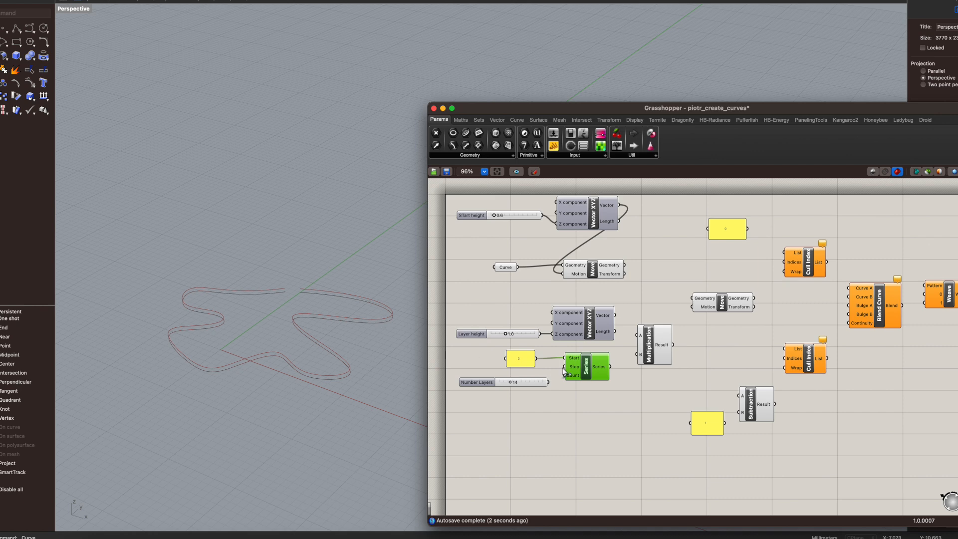
mouse_move(573, 371)
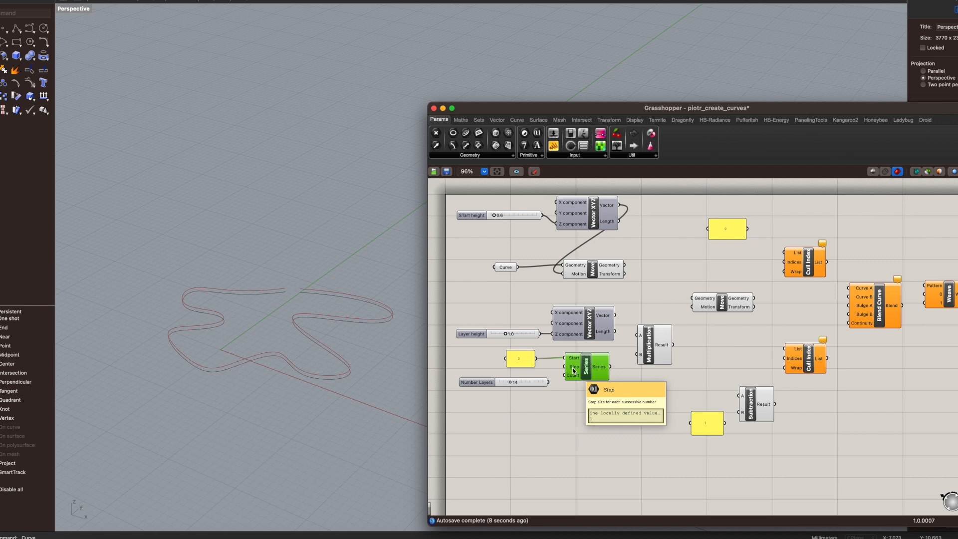
drag(548, 382, 558, 378)
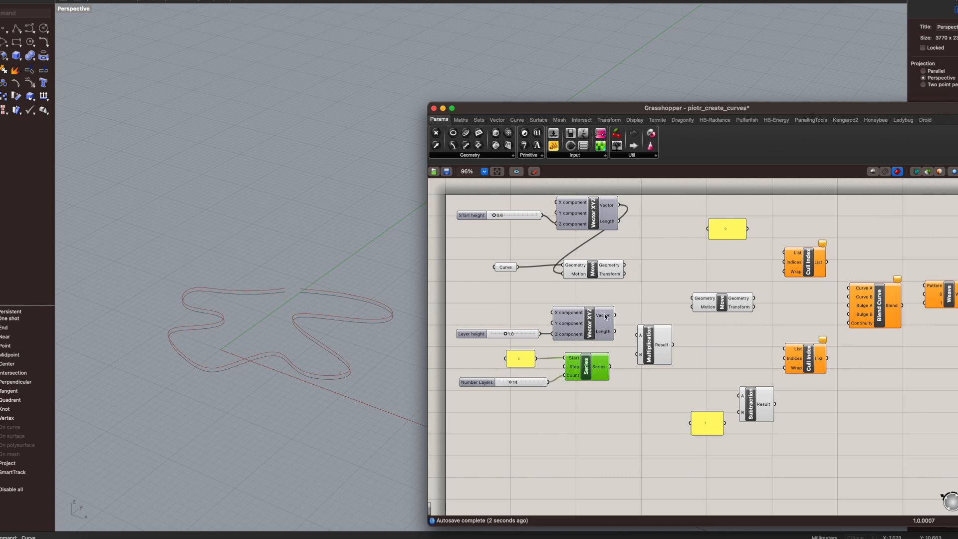
Step: Multiply the layer-height vector by the Series and use the result as the second Move's Motion, with the first Move's geometry as input
click(571, 334)
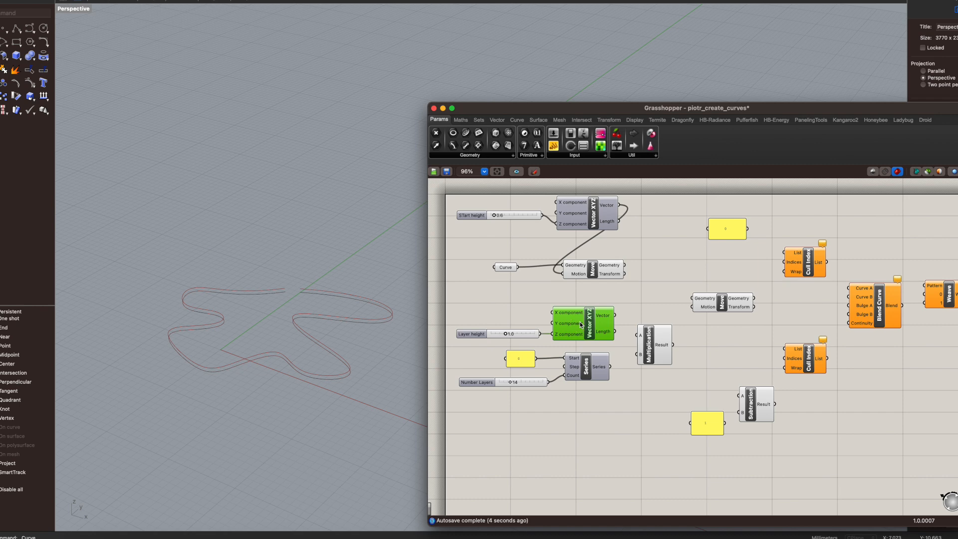
drag(616, 315, 635, 352)
drag(624, 265, 692, 301)
drag(673, 344, 692, 307)
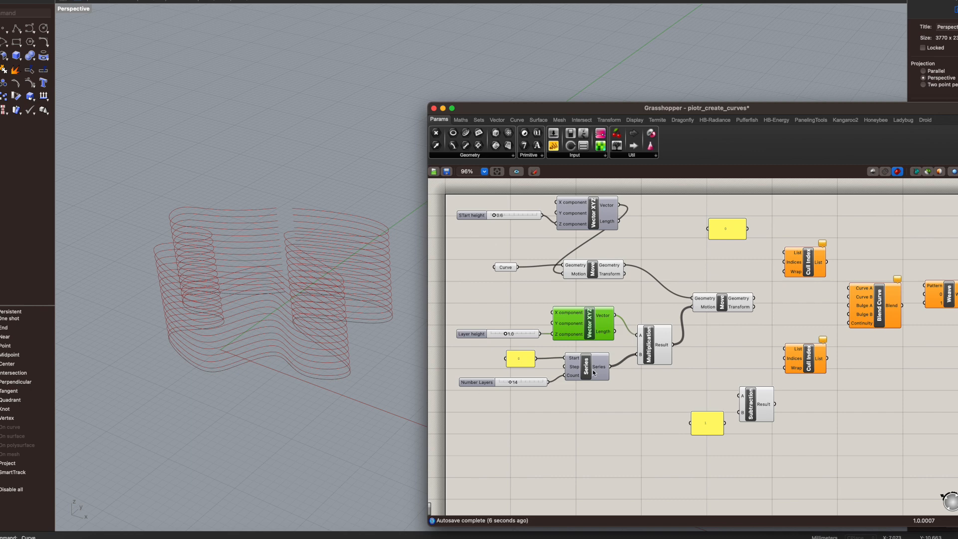
mouse_move(571, 379)
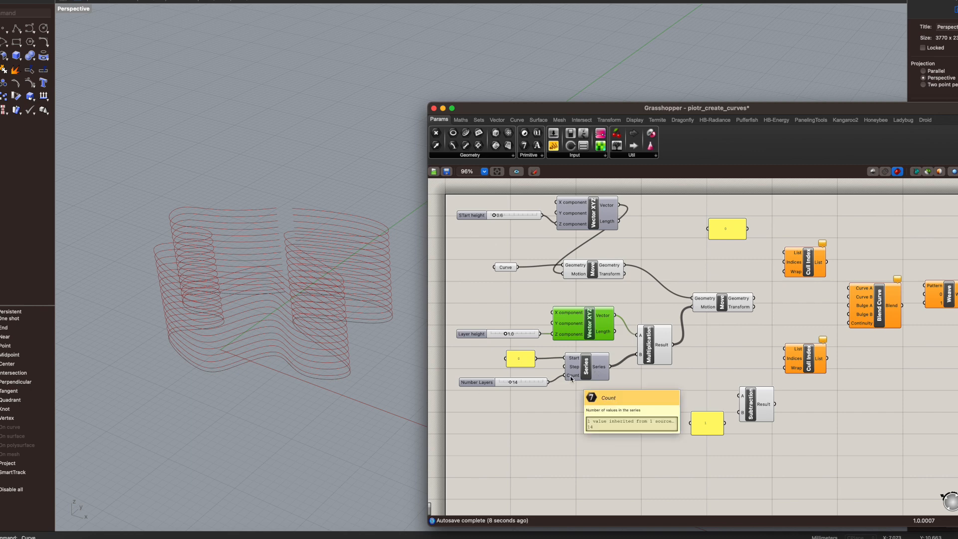
mouse_move(596, 367)
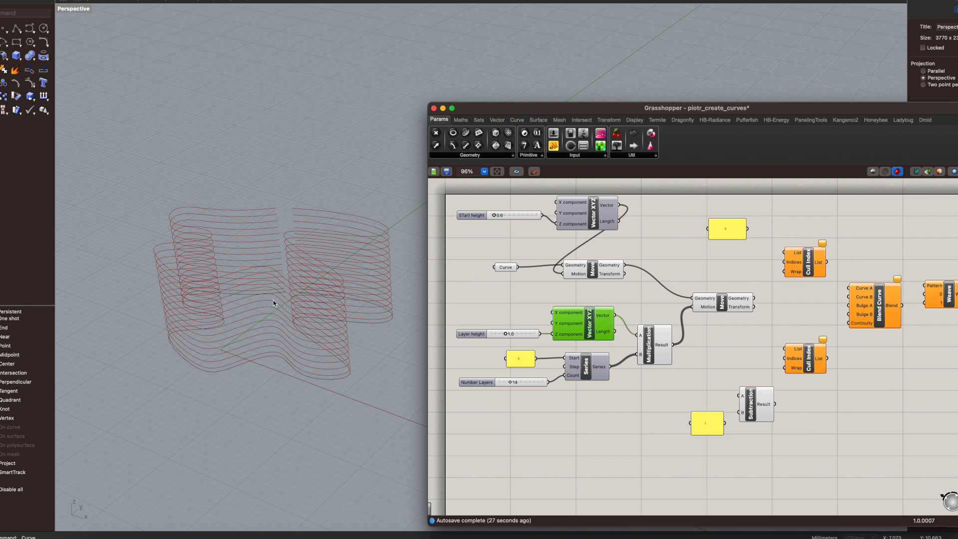
Step: Wire the second Move's Geometry into the List inputs of both Cull Index components and the upper panel into the upper one's Indices
mouse_move(883, 314)
mouse_down()
mouse_move(881, 305)
mouse_move(879, 318)
mouse_up()
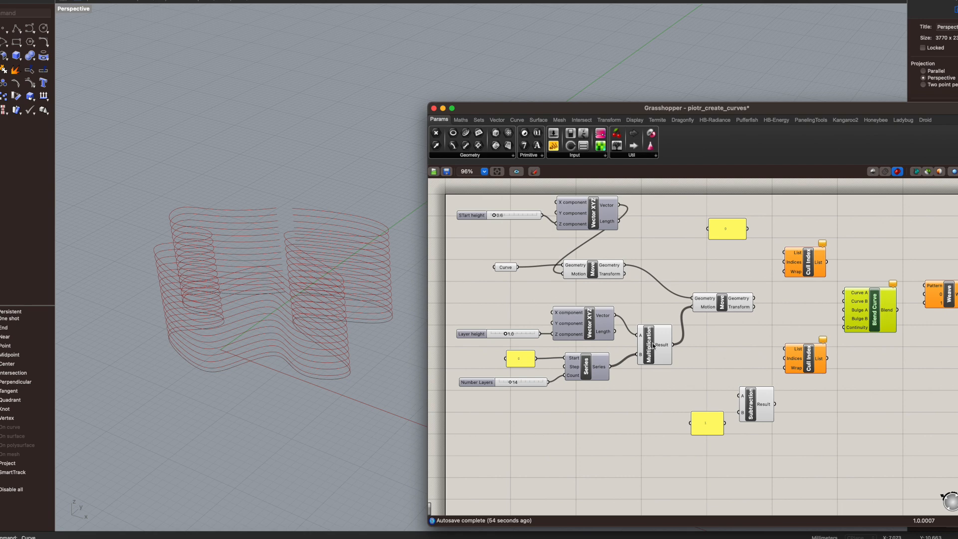
drag(754, 297, 784, 350)
mouse_move(759, 394)
mouse_down()
mouse_move(758, 309)
mouse_move(764, 404)
mouse_up()
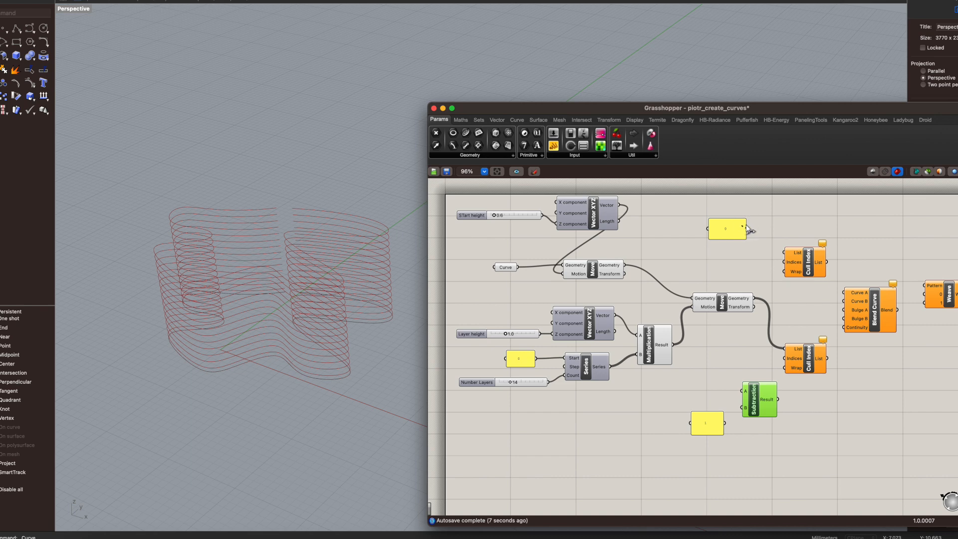
drag(753, 297, 784, 255)
drag(747, 228, 784, 261)
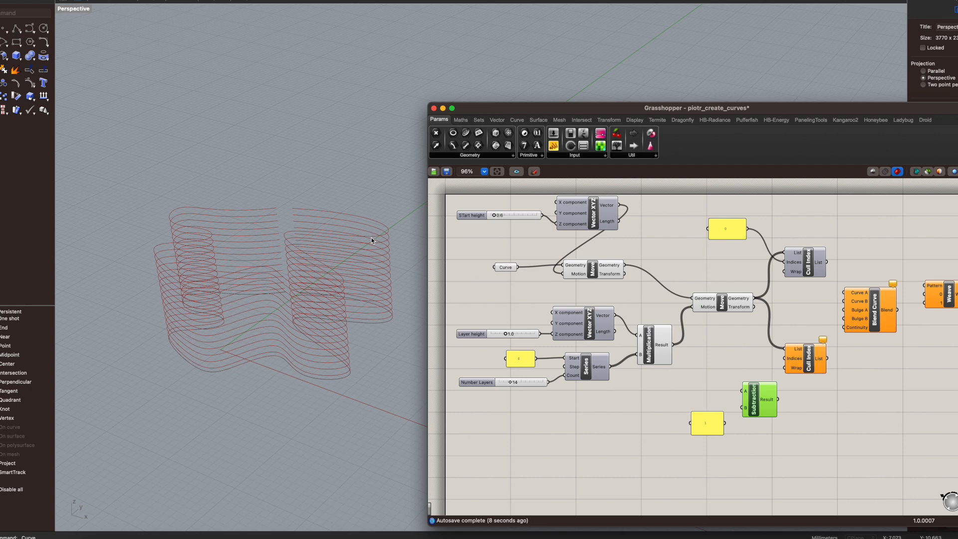
Step: Subtract the lower panel's value from Number Layers and feed the result into the Indices of the lower Cull Index
drag(786, 363, 790, 368)
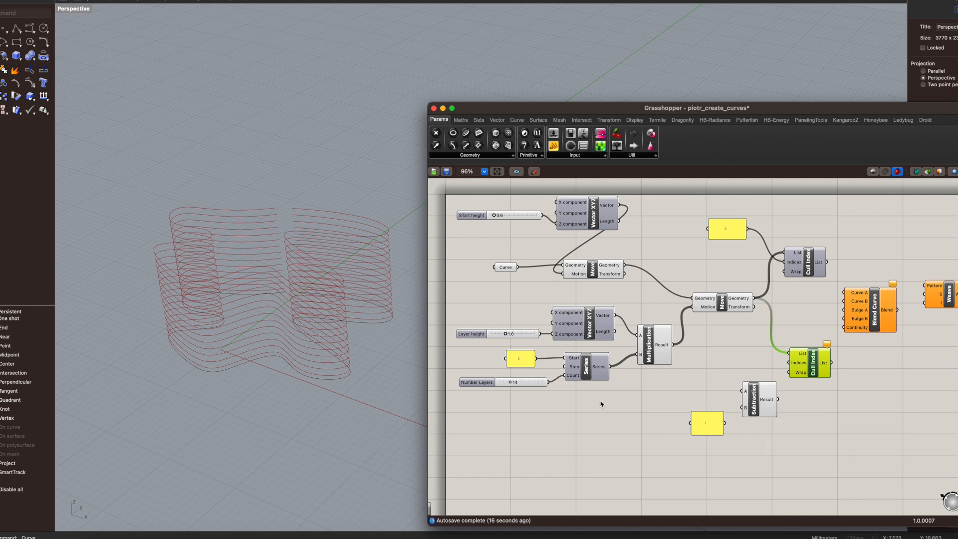
drag(548, 383, 745, 390)
drag(548, 382, 743, 391)
drag(724, 423, 816, 366)
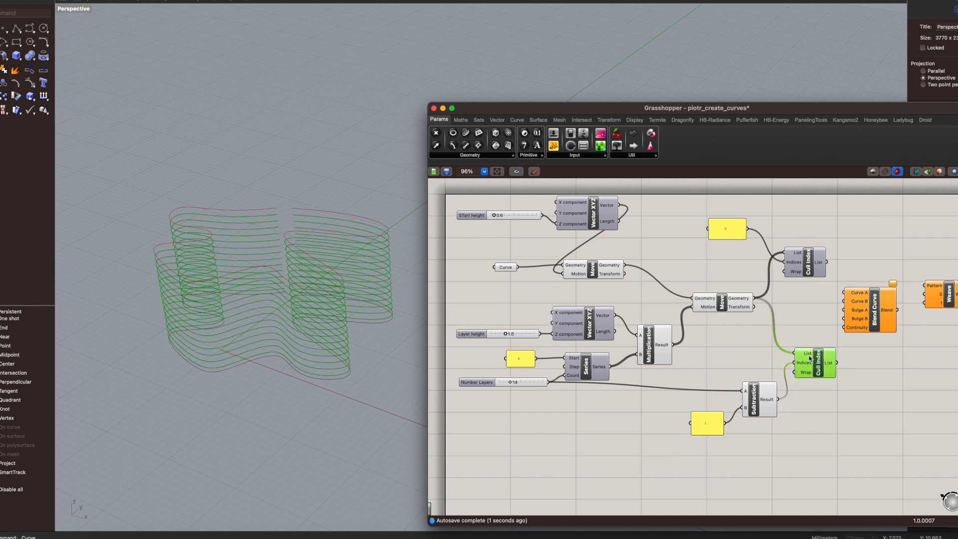
Step: Highlight the output of the upper Cull Index in the viewport to examine which layer curve it removes
mouse_move(808, 355)
click(826, 409)
click(809, 269)
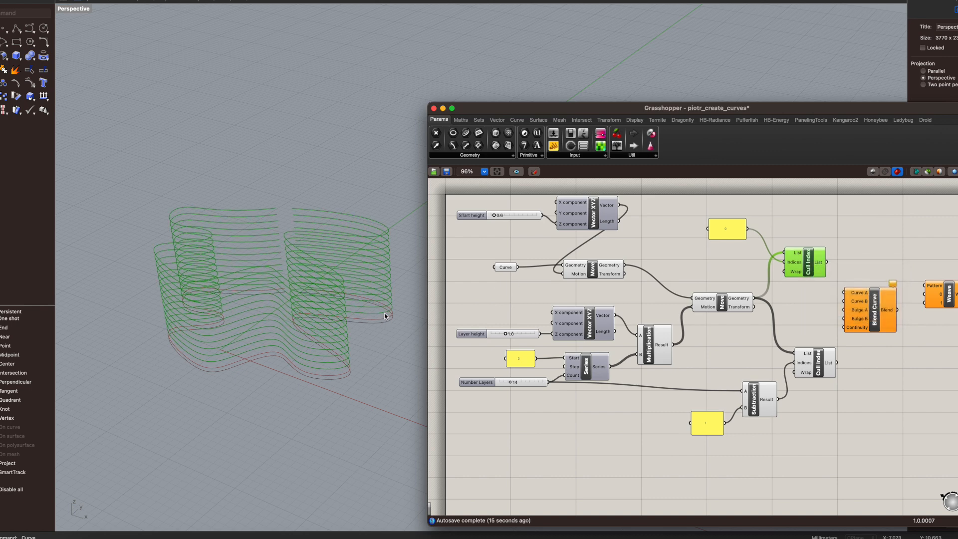
click(379, 239)
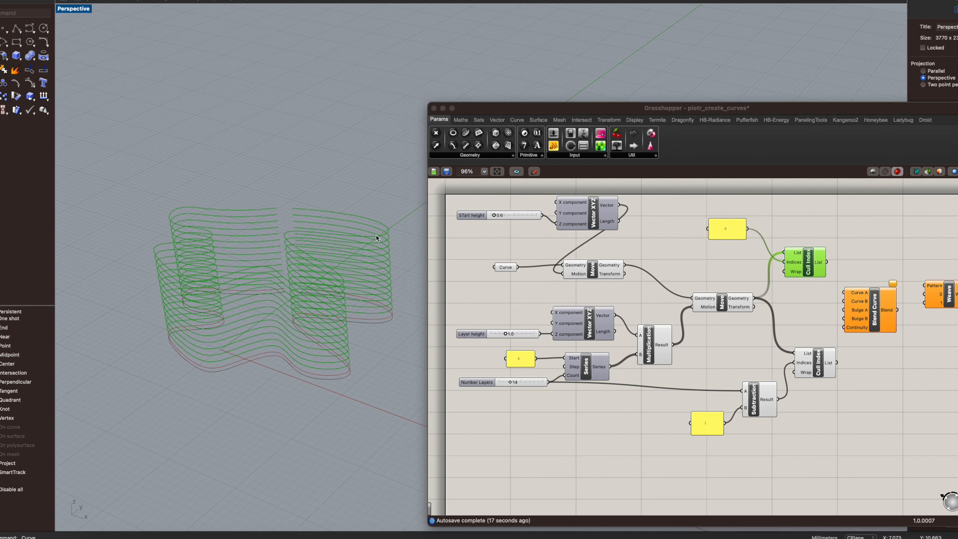
Step: Wire the lower Cull Index list into Blend Curve's Curve A and the upper Cull Index list into Curve B
click(889, 377)
drag(863, 328, 872, 327)
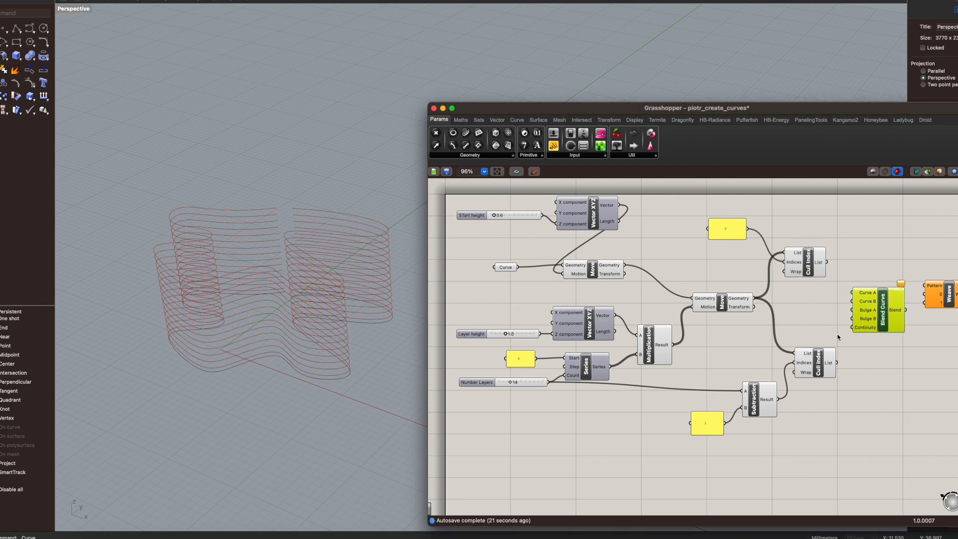
drag(837, 363, 848, 292)
drag(827, 261, 878, 314)
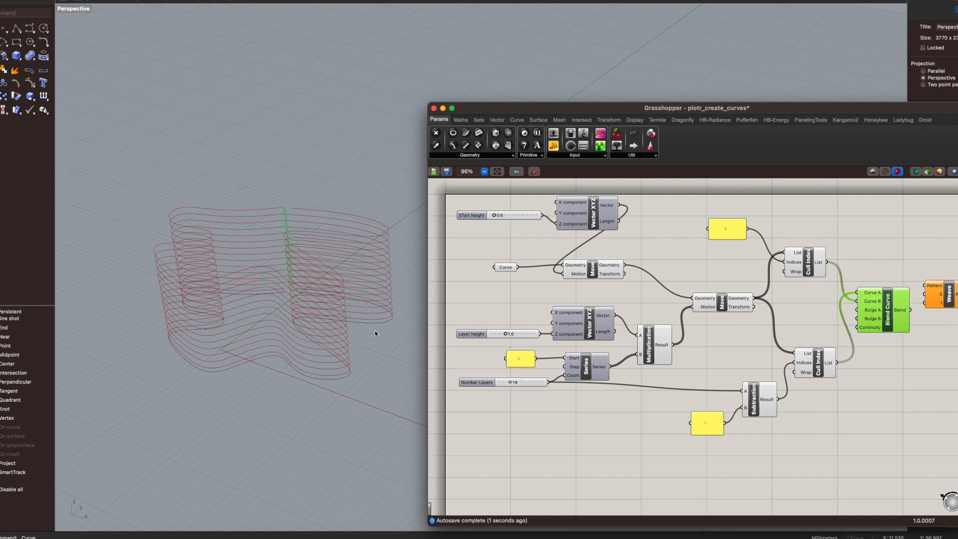
Step: Examine in the perspective view how the blend curves bridge the gap between successive layer curves
right_drag(348, 348, 279, 328)
scroll(279, 328, right, 10)
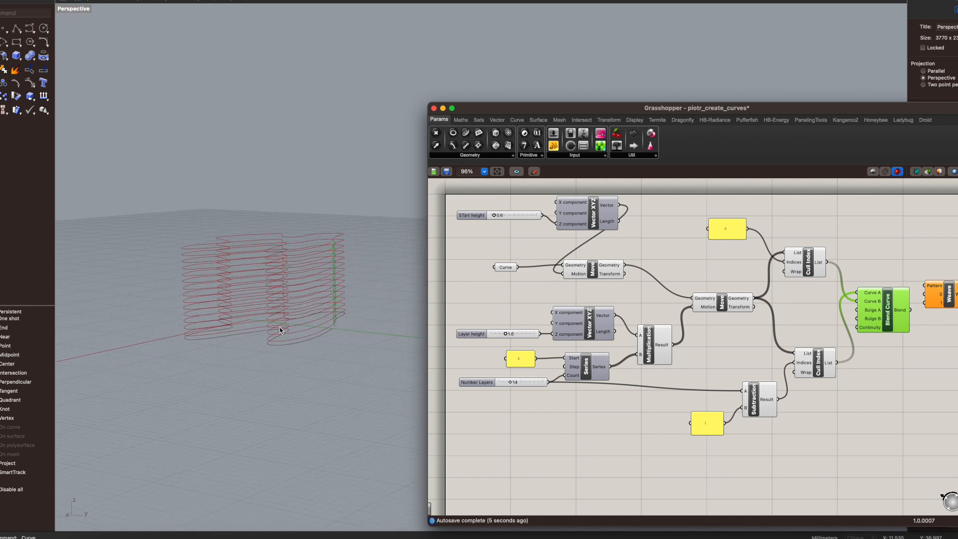
scroll(394, 313, left, 10)
shift+right_drag(367, 322, 203, 366)
shift+right_drag(321, 354, 357, 348)
scroll(357, 348, left, 10)
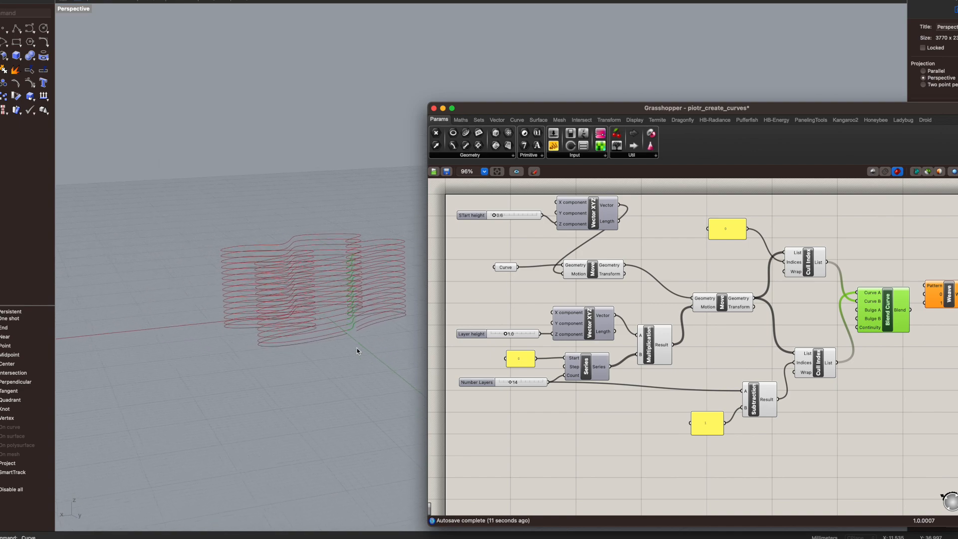
scroll(357, 348, down, 10)
scroll(358, 348, up, 15)
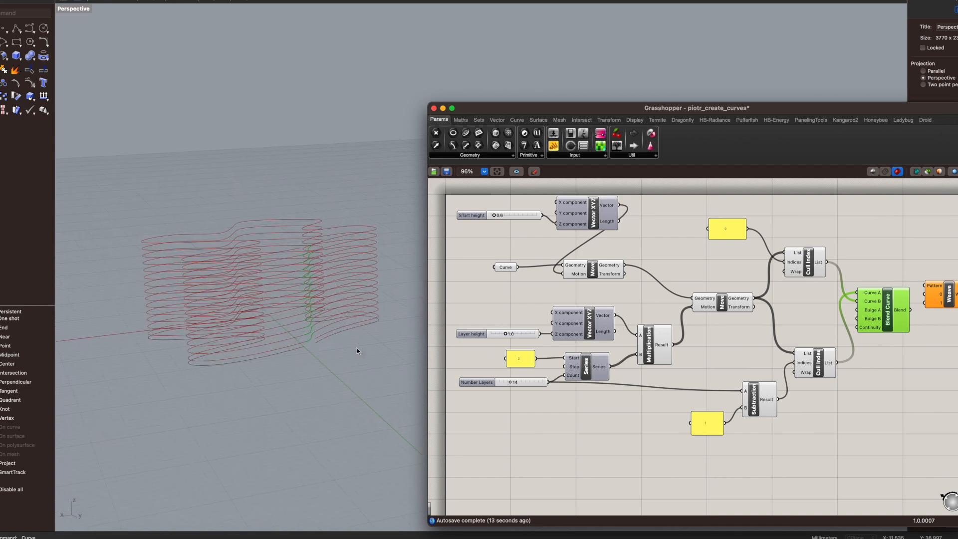
scroll(357, 348, left, 5)
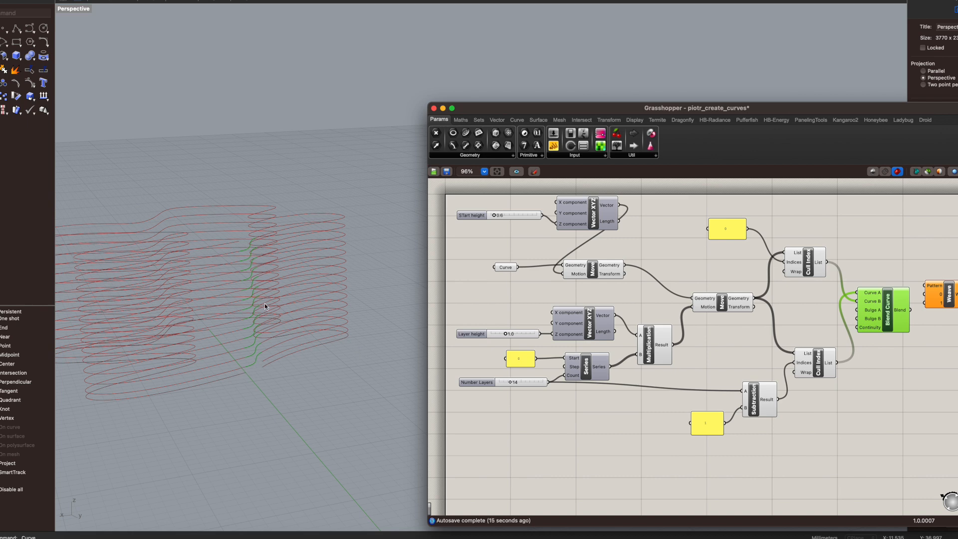
Step: Try the Position and Tangency continuity options on Blend Curve and return its Continuity to Curvature
right_click(867, 328)
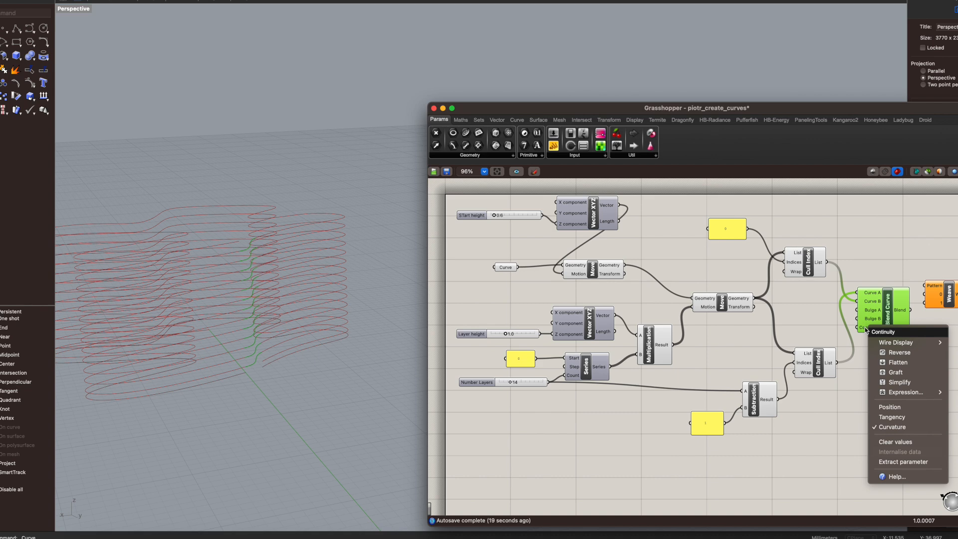
click(896, 408)
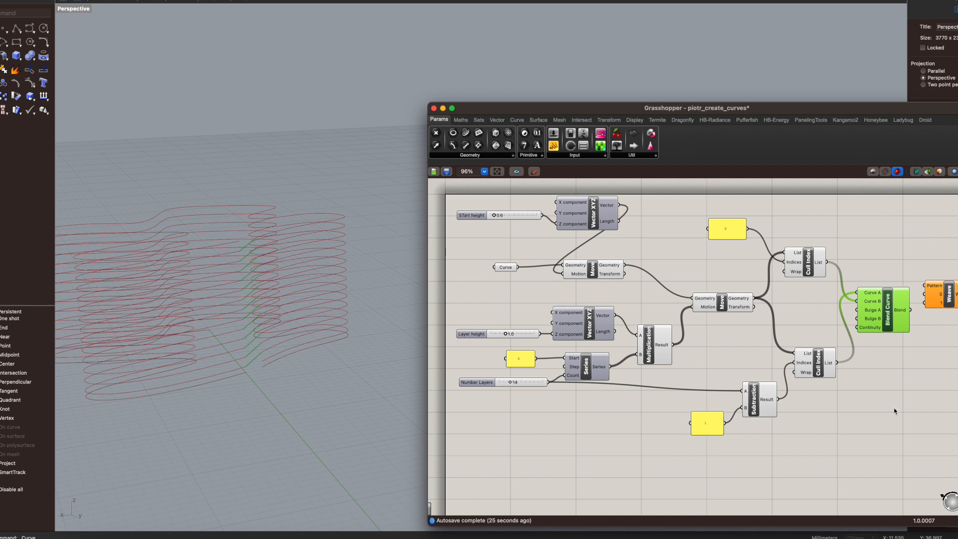
right_click(875, 328)
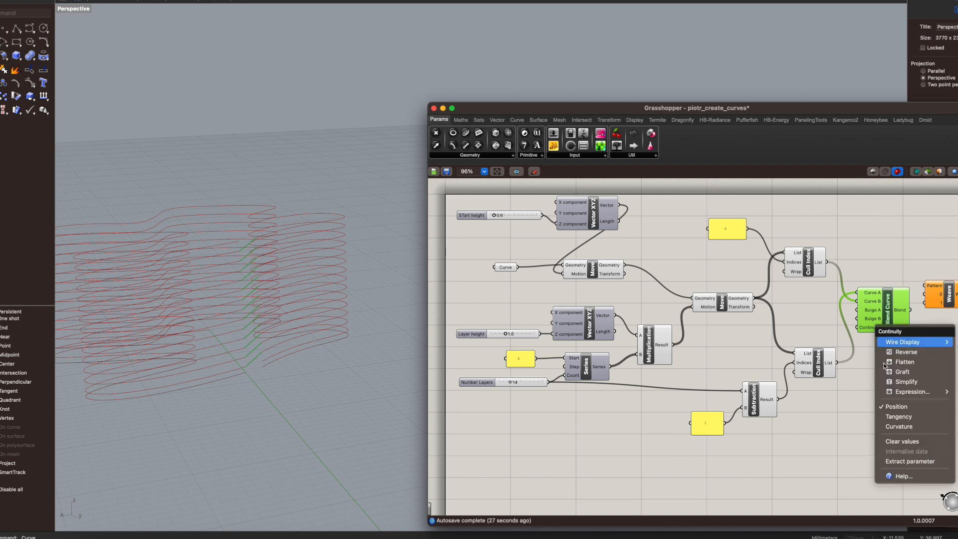
click(900, 418)
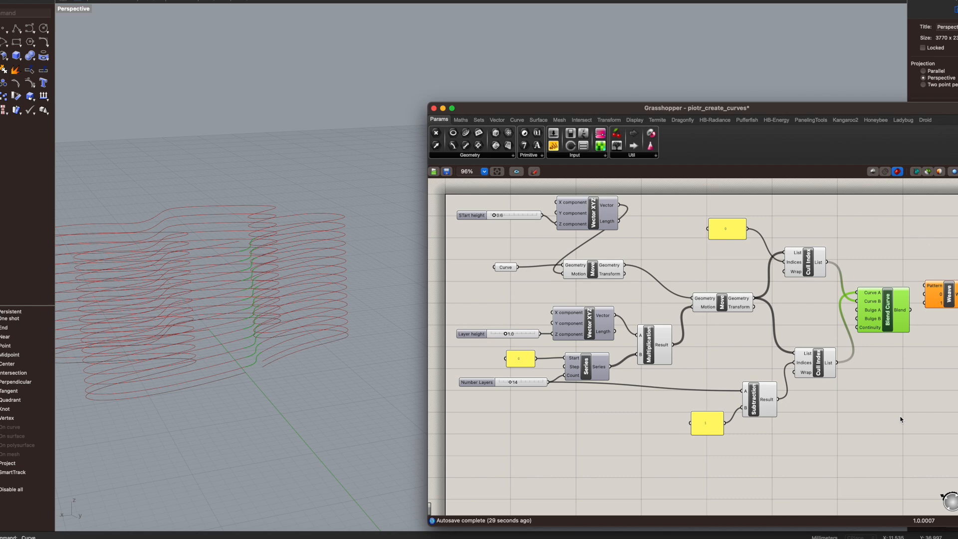
right_click(873, 325)
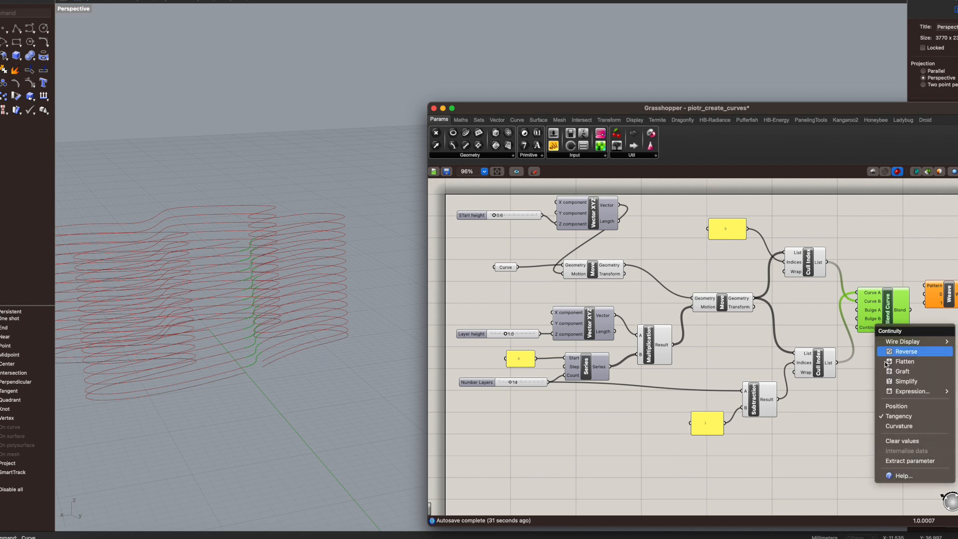
click(893, 427)
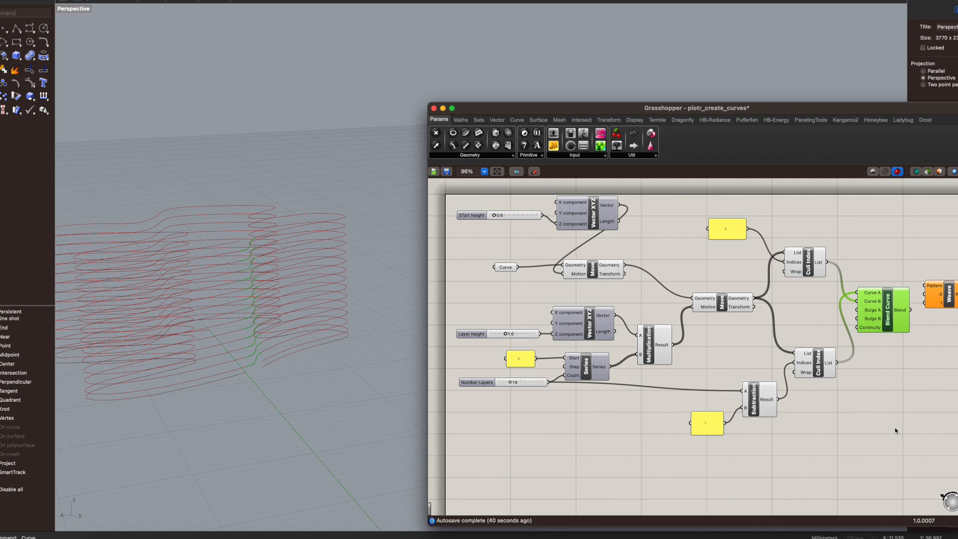
right_click(895, 430)
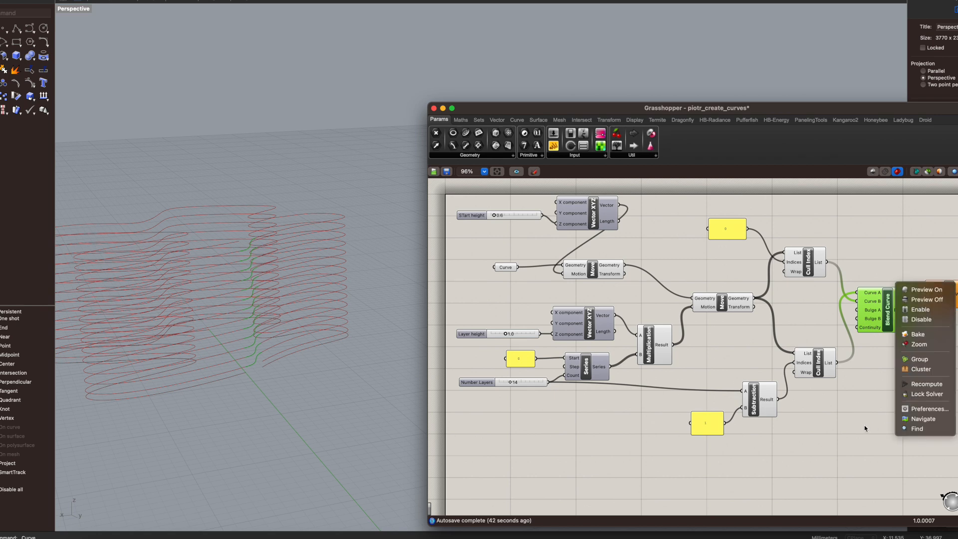
click(871, 425)
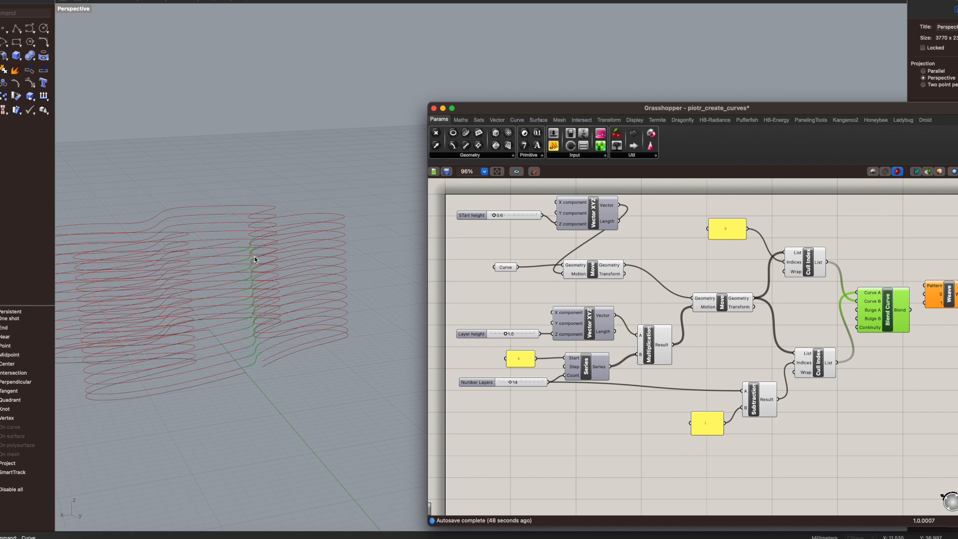
Step: Reposition the Weave and Join Curves components farther from Blend Curve to leave room for the wires
scroll(881, 414, right, 5)
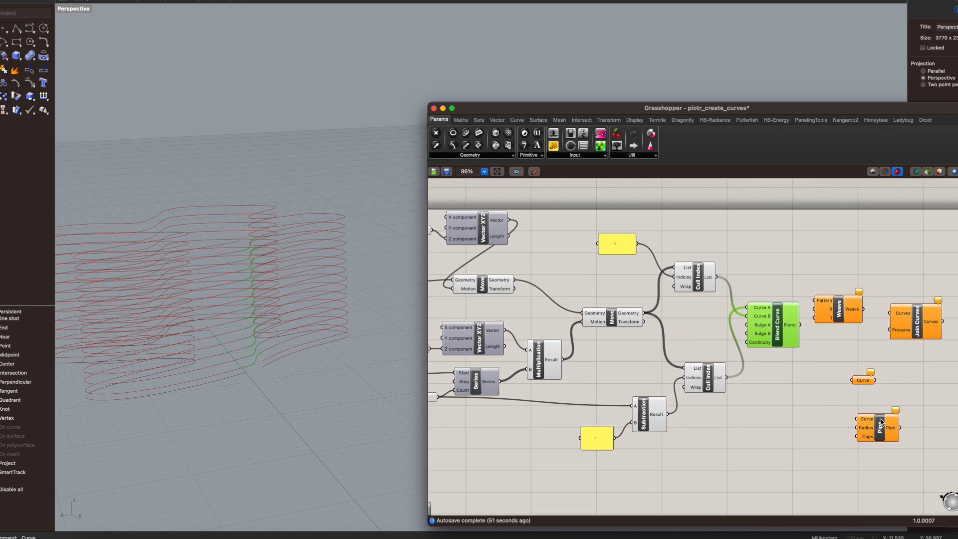
drag(833, 313, 842, 332)
click(916, 325)
drag(917, 325, 929, 340)
drag(845, 334, 858, 315)
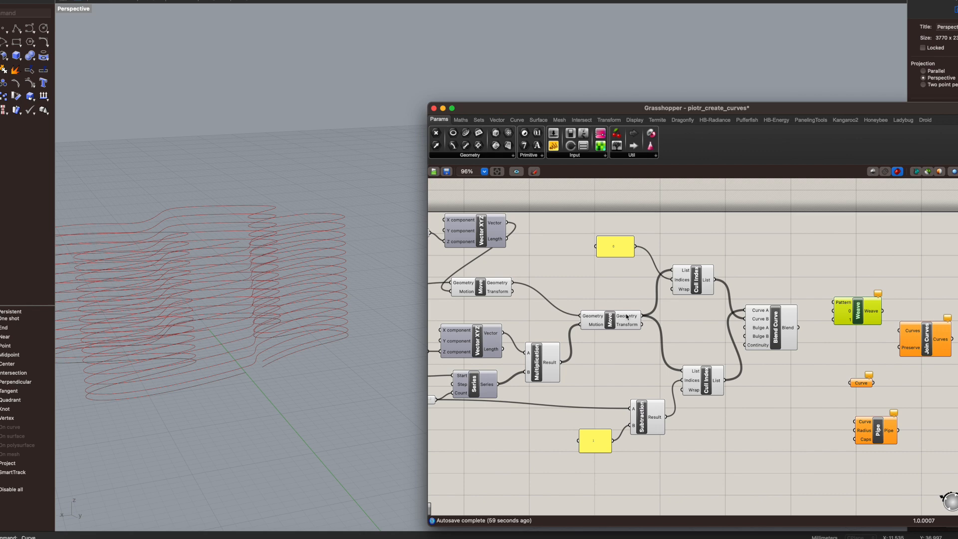
Step: Wire the layered Move component's Geometry output into Weave input 0 and Blend Curve's output into Weave input 1
drag(642, 316, 832, 311)
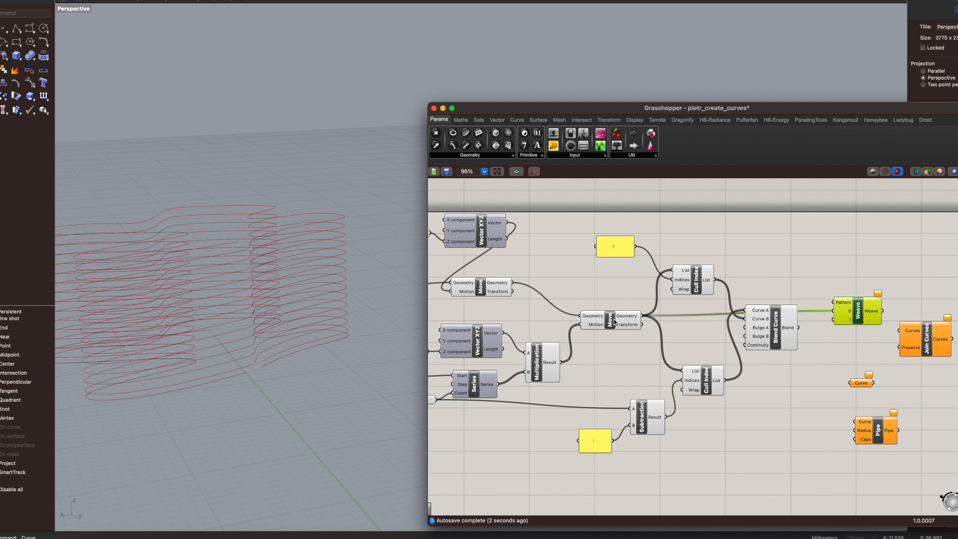
click(626, 325)
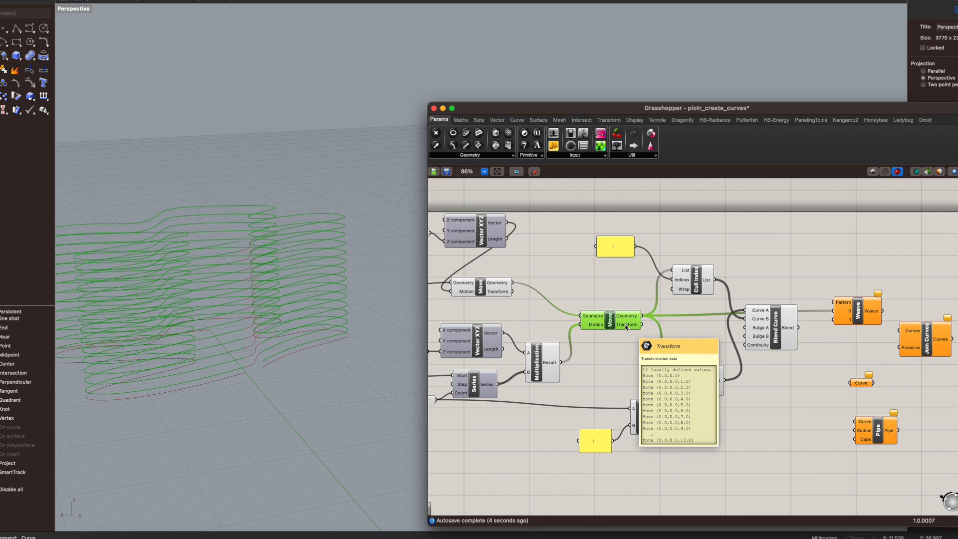
click(799, 328)
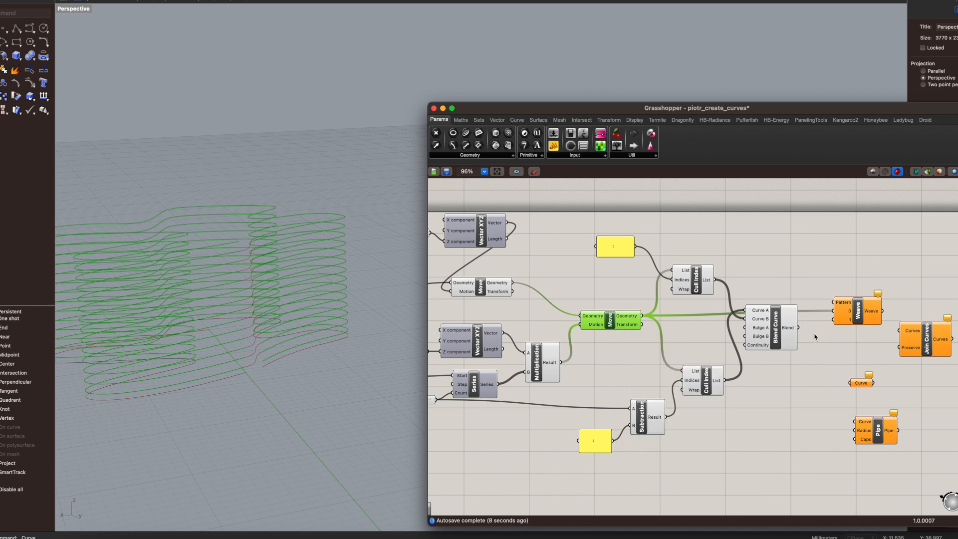
click(803, 329)
drag(799, 328, 834, 321)
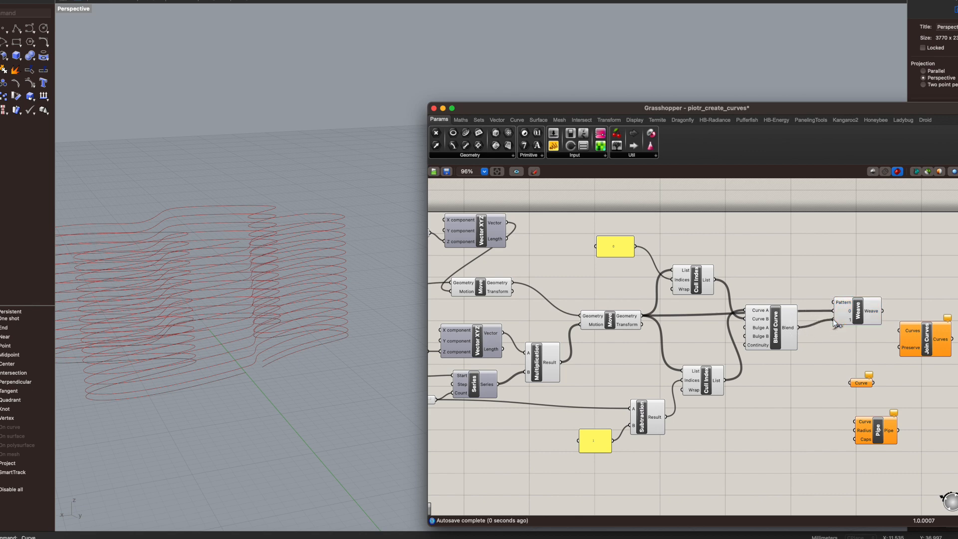
Step: Highlight Blend Curve and Weave in turn to examine in the viewport how the layer and blend curves combine
click(761, 330)
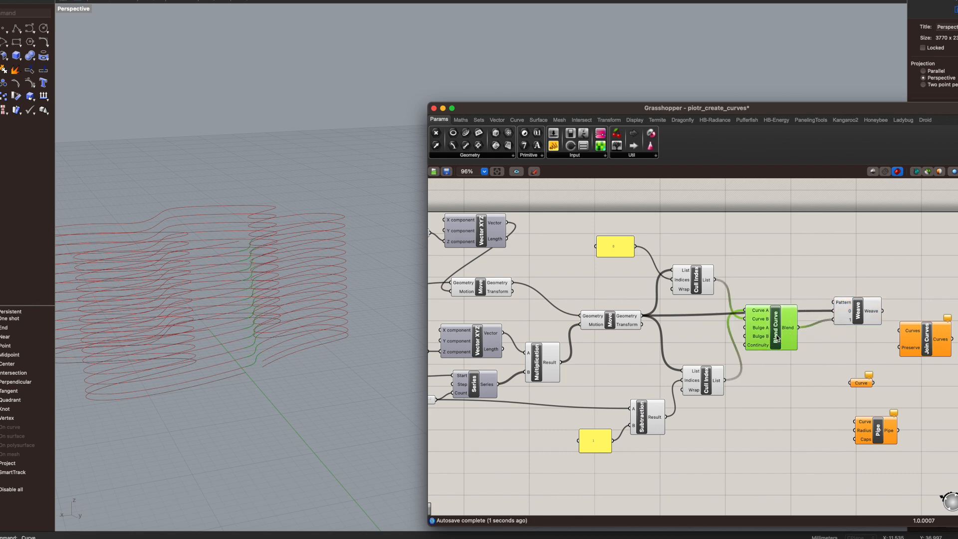
click(818, 358)
click(856, 312)
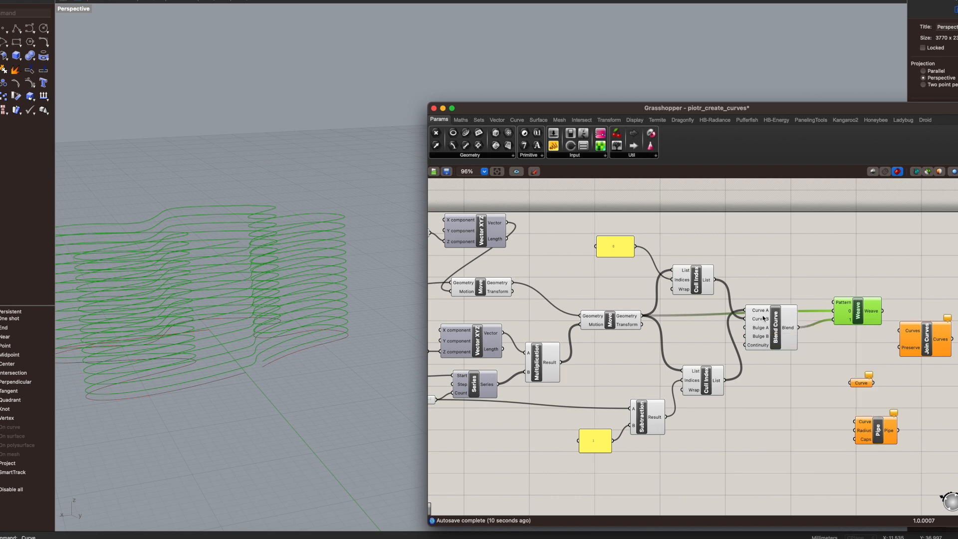
mouse_move(762, 319)
Step: Wire the Weave output into Join Curves and the joined result into the Curve parameter
mouse_move(873, 312)
drag(884, 313, 899, 331)
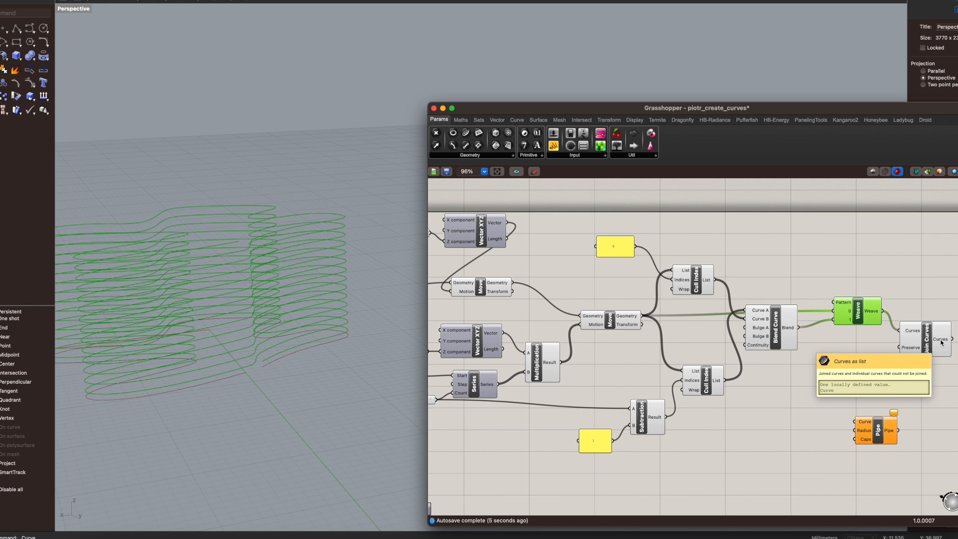
drag(952, 339, 846, 384)
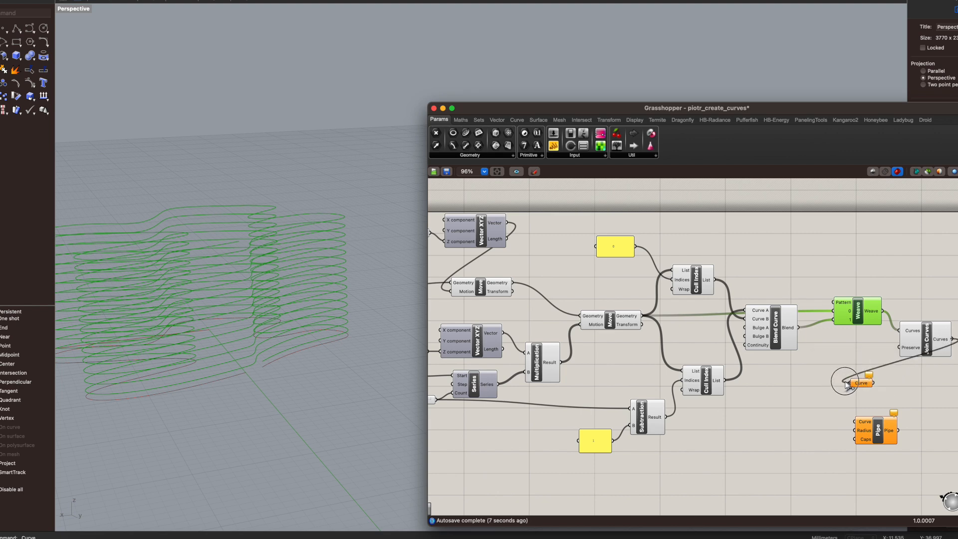
Step: Wire the Curve parameter into Pipe to examine the path as a thick bead, and disconnect Pipe again
click(876, 390)
drag(876, 391, 851, 423)
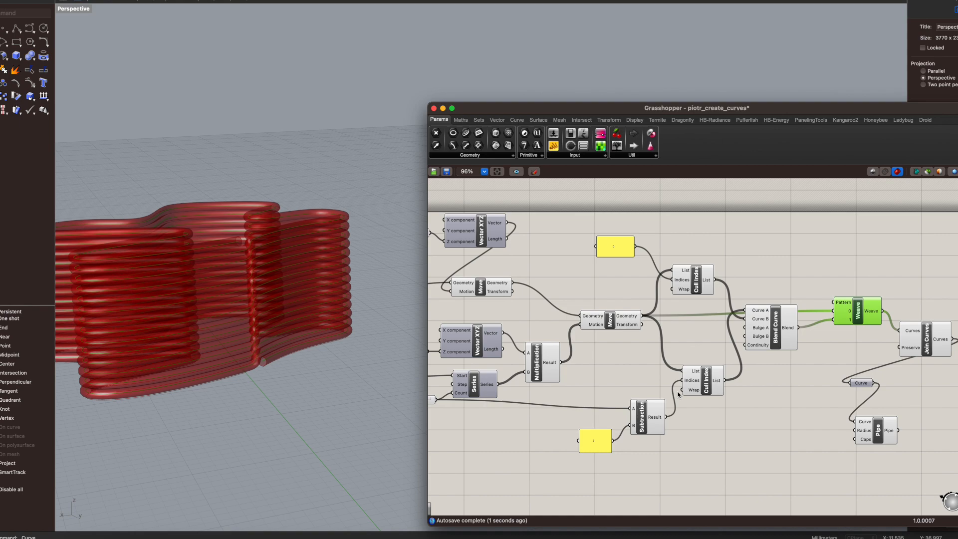
mouse_move(327, 386)
right_down()
mouse_move(321, 395)
mouse_move(316, 379)
mouse_move(324, 390)
right_up()
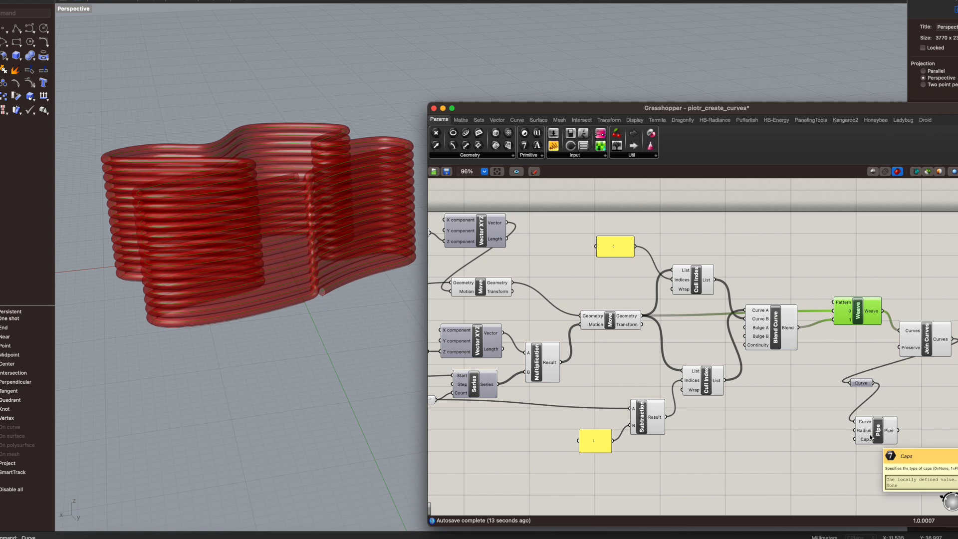
click(854, 418)
ctrl+drag(854, 419, 873, 382)
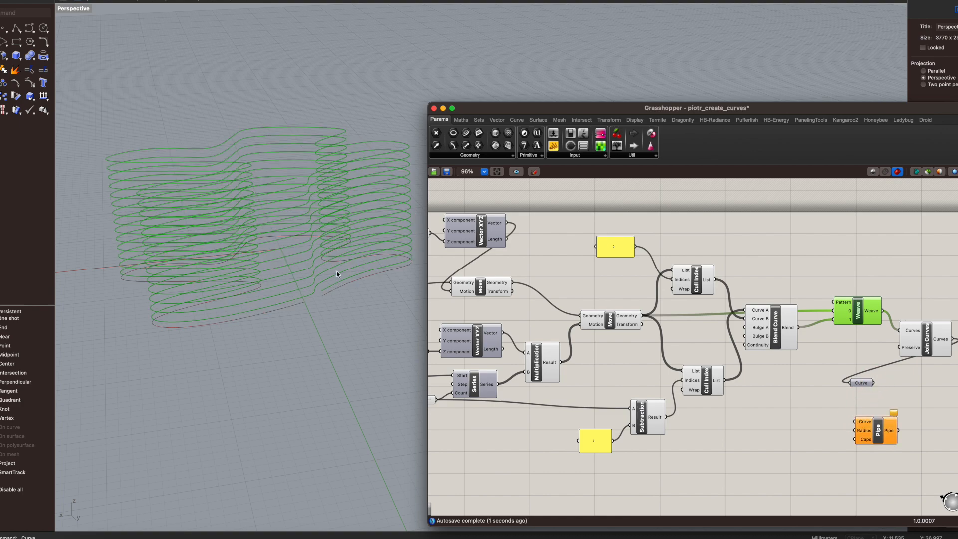